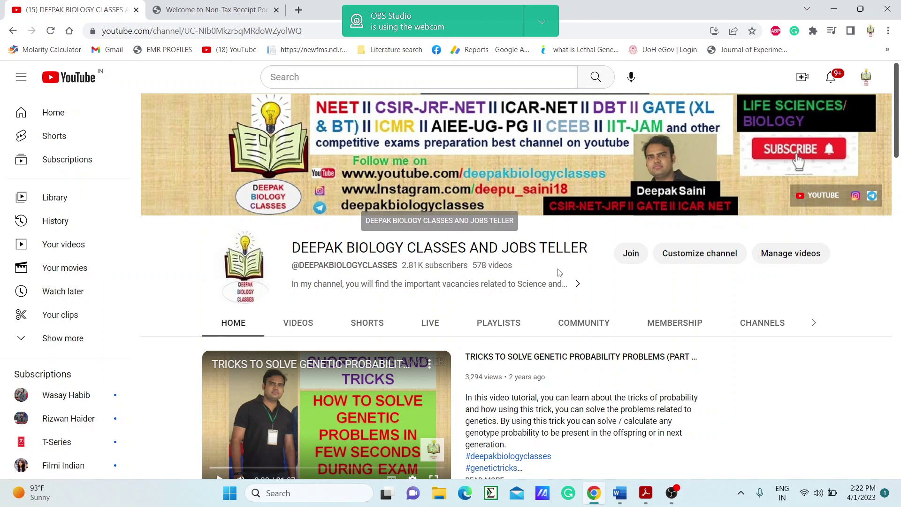
- Bring the Bharatkosh Government of India Receipts Portal tab to the front
scroll(539, 262, "down", 5)
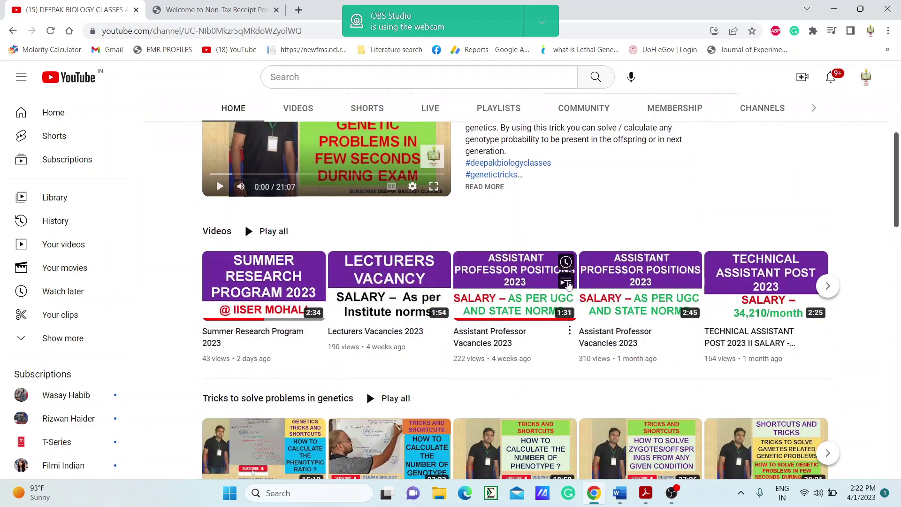
scroll(500, 347, "down", 3)
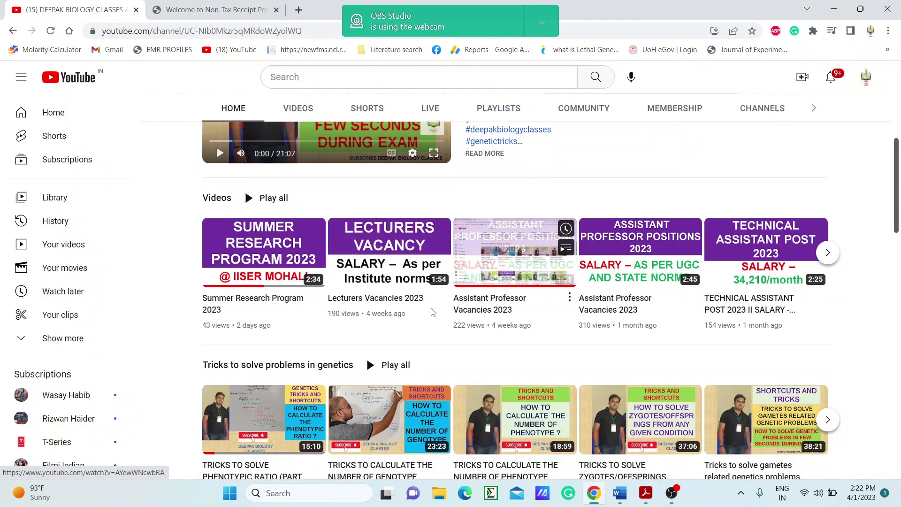
scroll(380, 356, "down", 5)
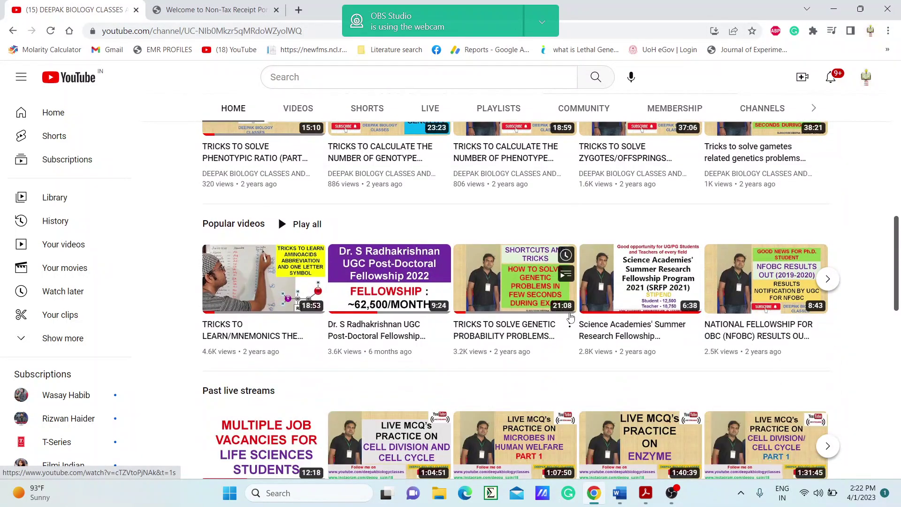
scroll(571, 318, "up", 10)
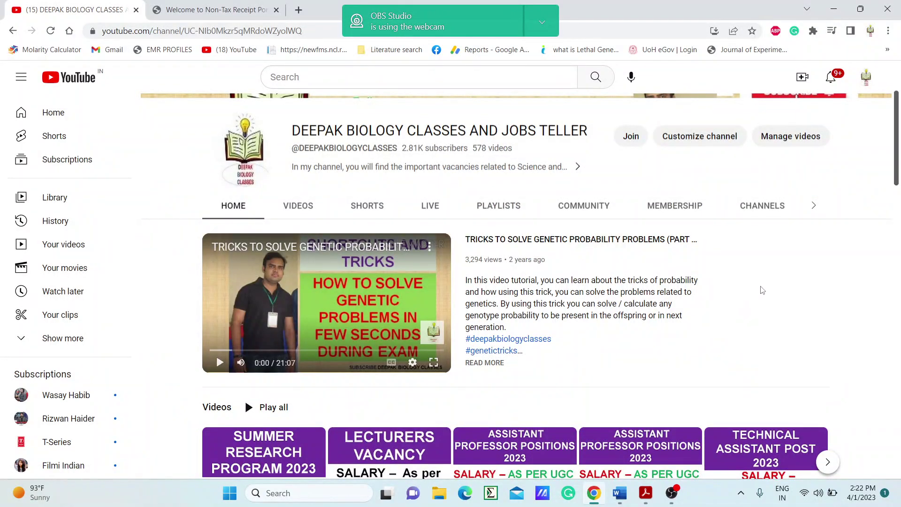
scroll(747, 301, "up", 1)
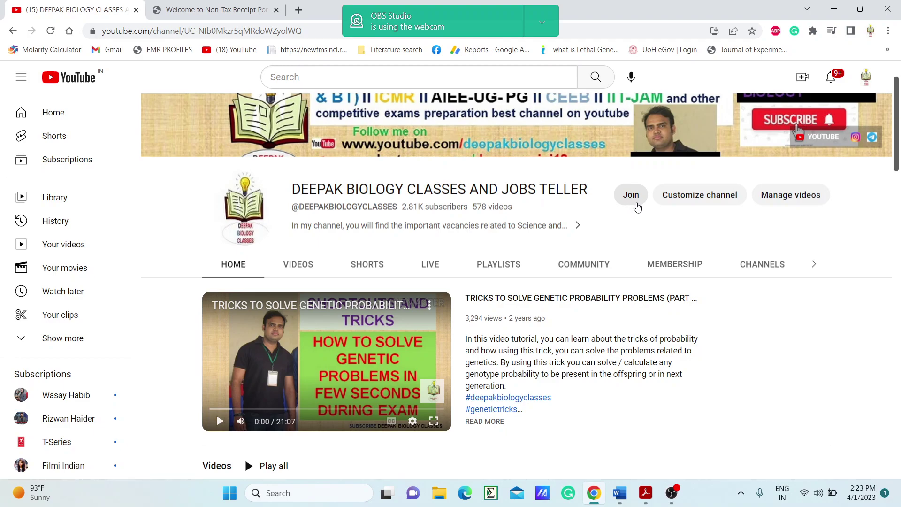
left_click(186, 9)
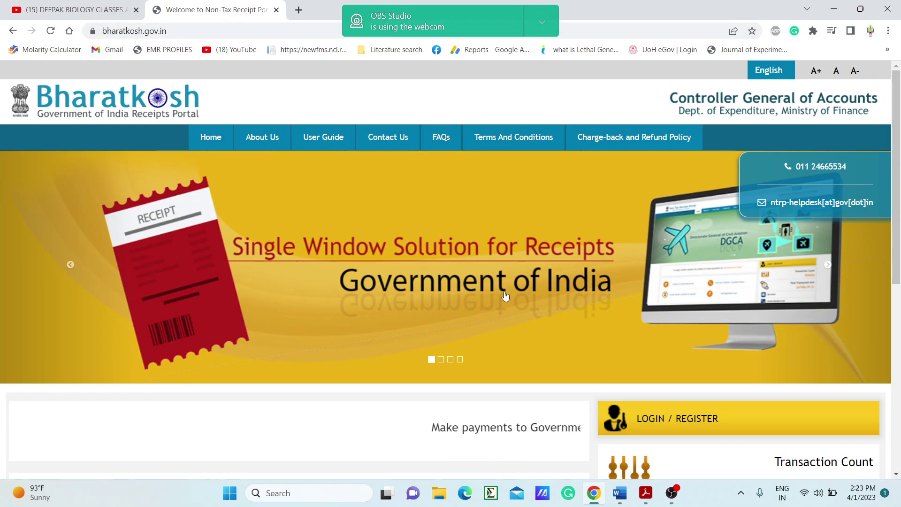
- Check the fee-payment instructions PDF, then return to Bharatkosh's Payment to GoI section
left_click(646, 493)
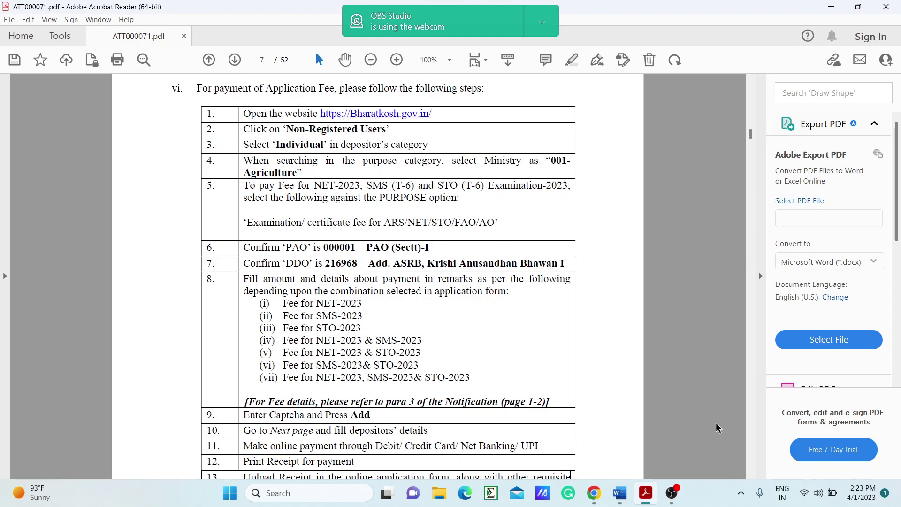
left_click(593, 498)
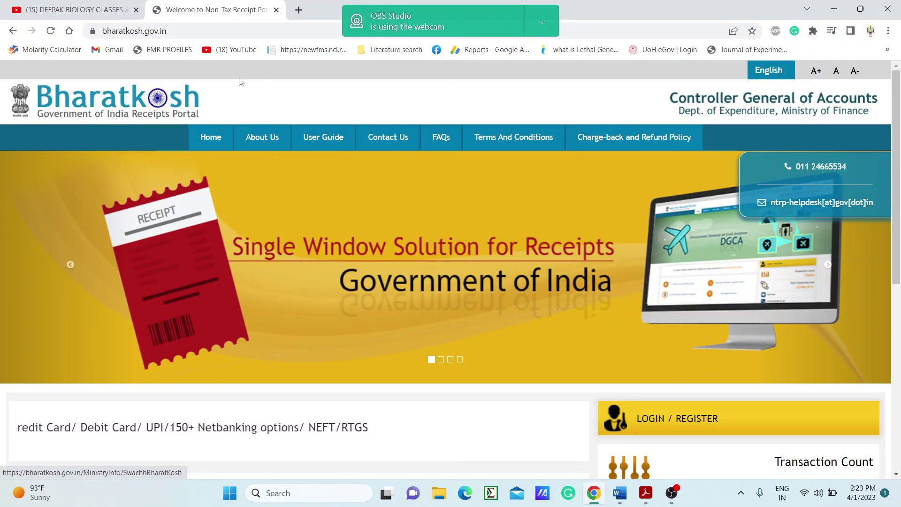
scroll(422, 230, "down", 6)
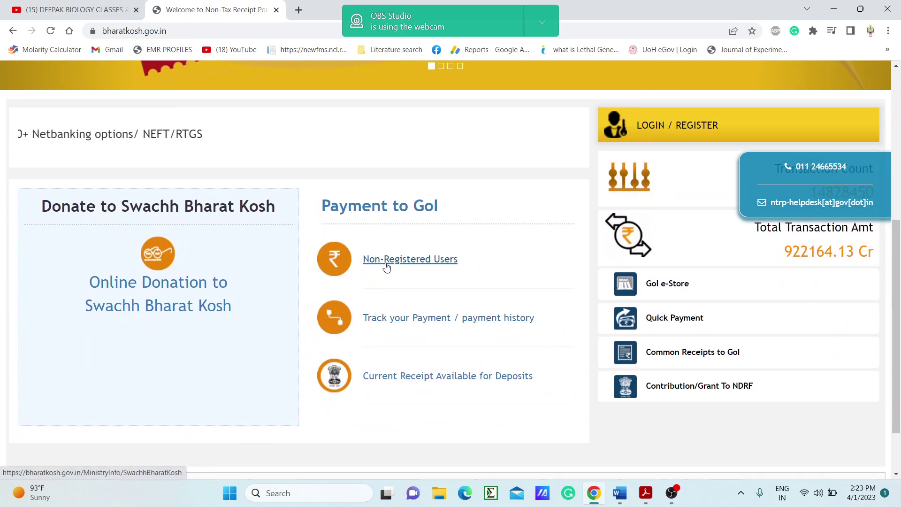
- Start a non-registered-user payment and open Search Purpose from the Purpose field
left_click(386, 265)
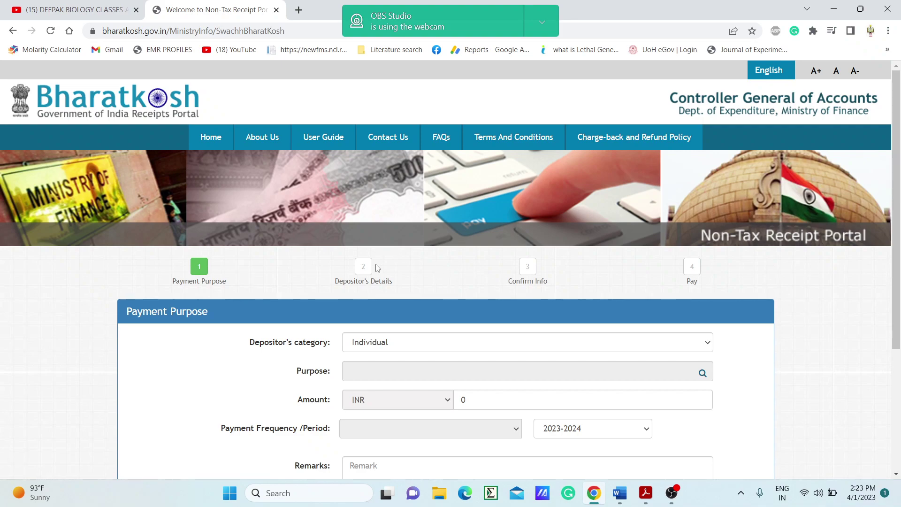
scroll(419, 259, "down", 1)
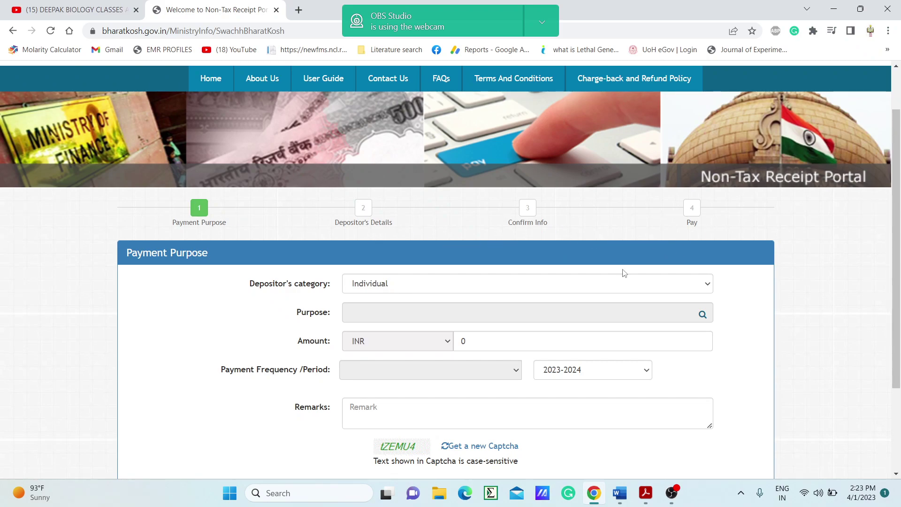
scroll(510, 281, "down", 1)
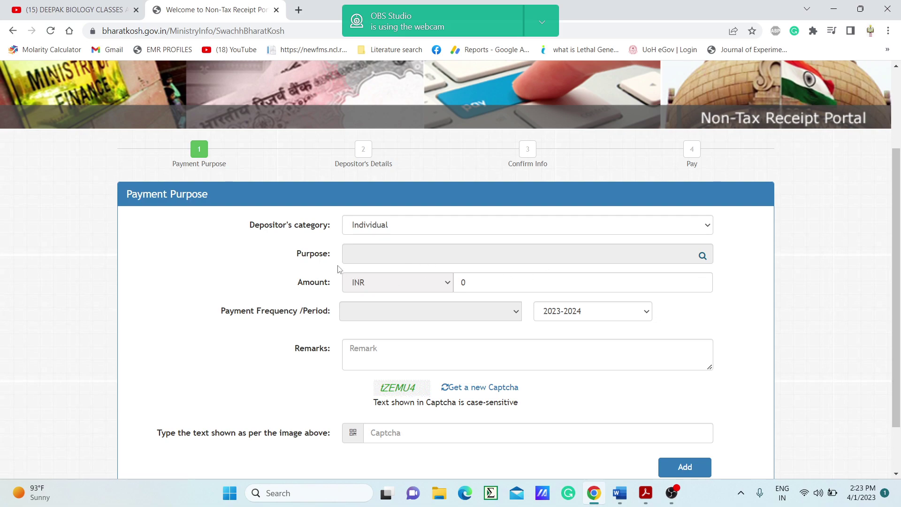
scroll(544, 271, "down", 1)
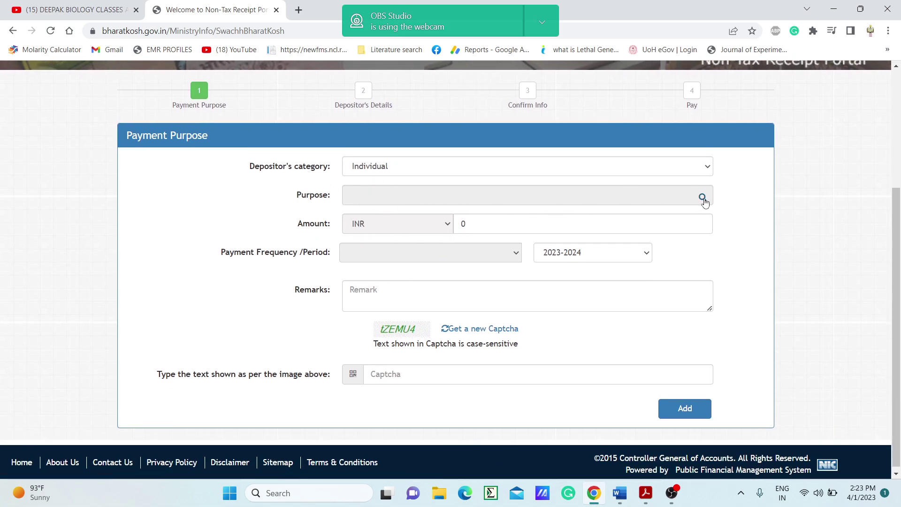
left_click(702, 197)
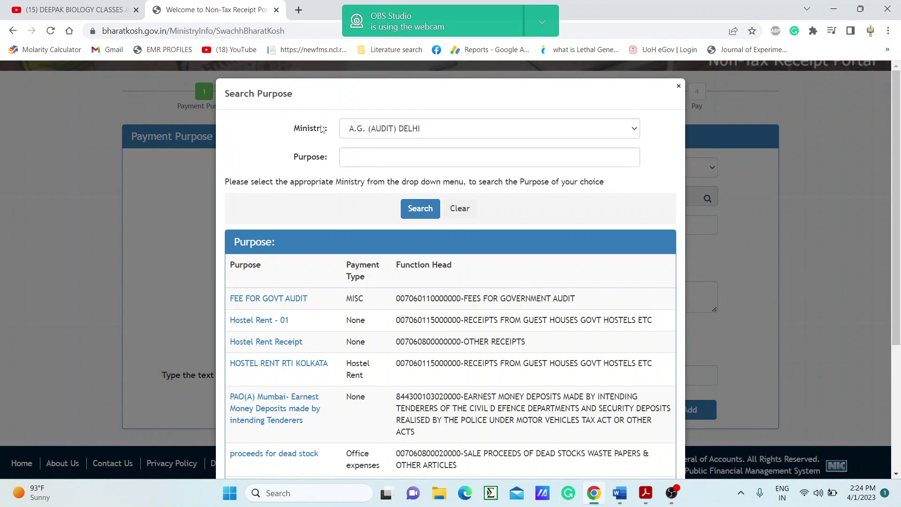
- List AGRICULTURE ministry purposes and pick Examination/certificate fee for ARS/NET/STO/FAO/AO on page 4
left_click(635, 131)
left_click(402, 175)
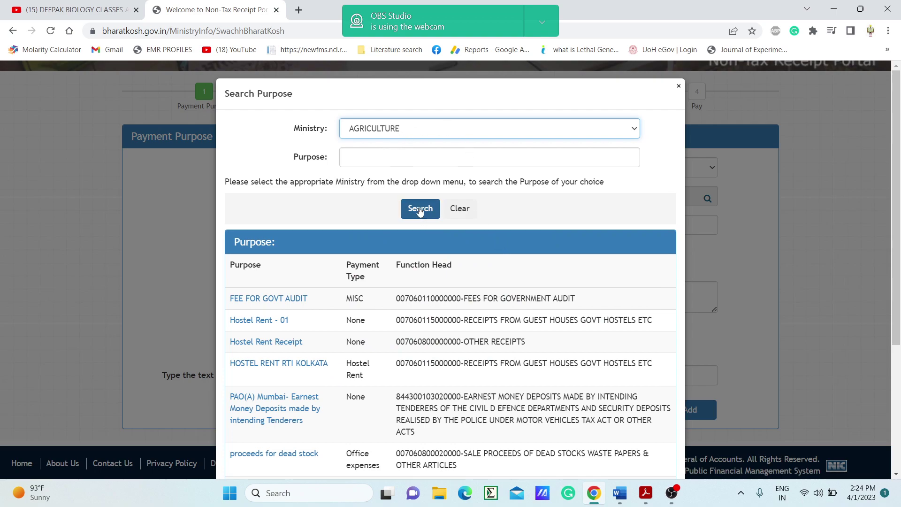
left_click(417, 212)
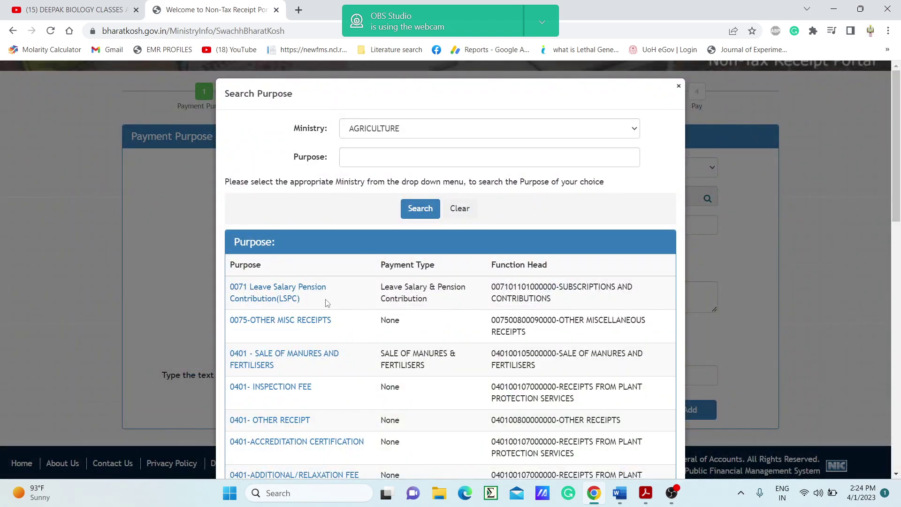
scroll(335, 332, "down", 15)
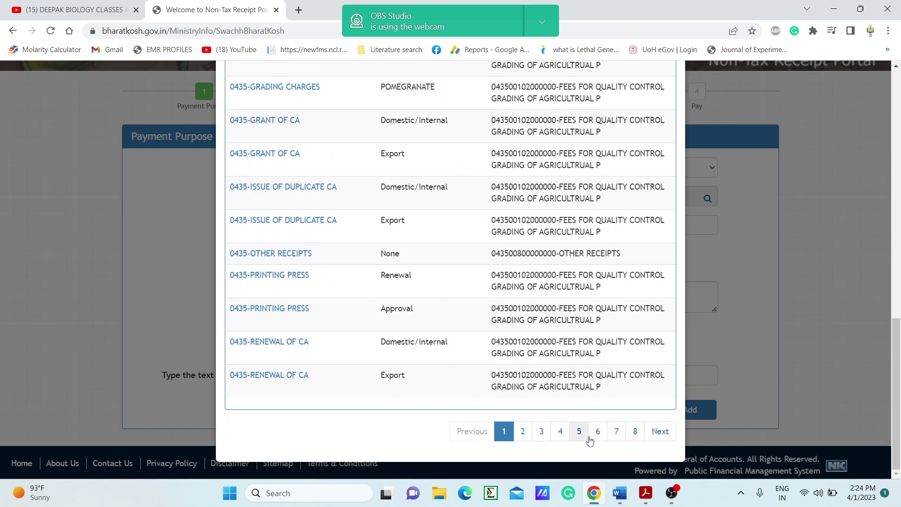
scroll(451, 345, "up", 2)
scroll(451, 346, "down", 2)
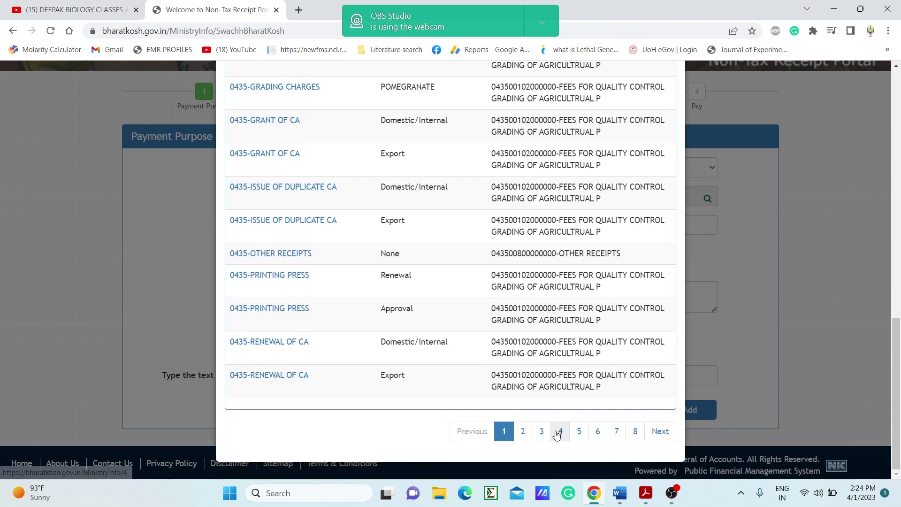
left_click(560, 431)
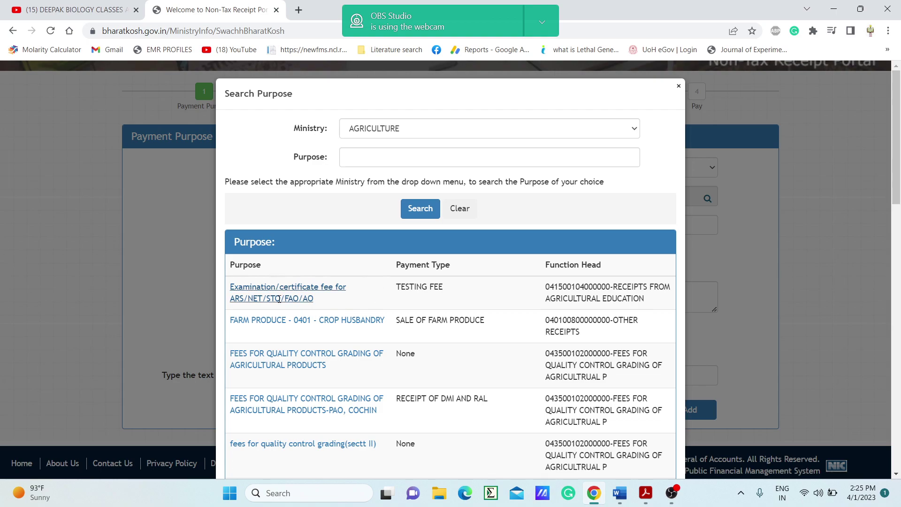
left_click(268, 286)
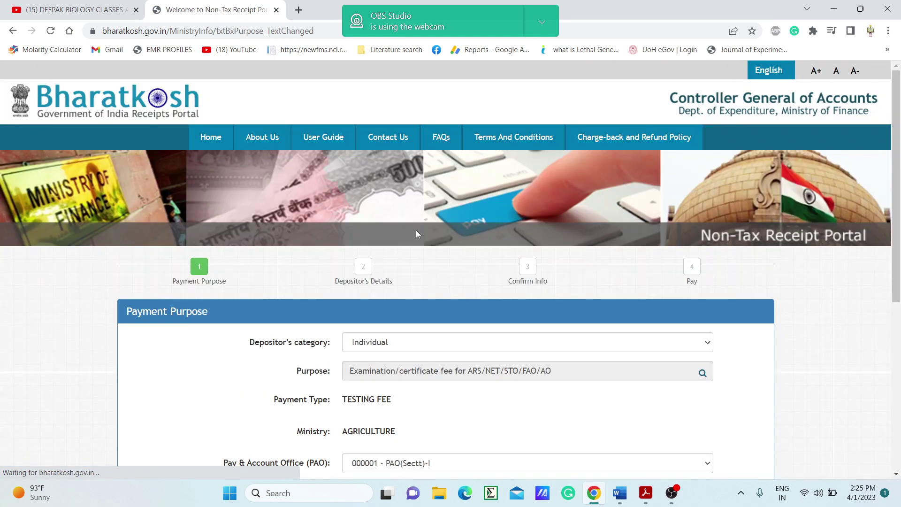
- Cross-check the PDF's page-7 payment steps against the form's DDO 216968 and PAO 000001
scroll(425, 239, "down", 4)
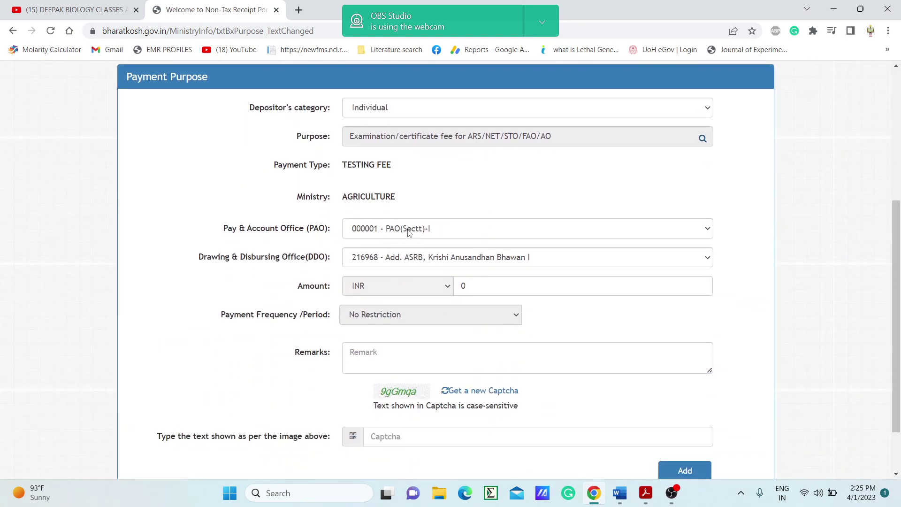
left_click(645, 496)
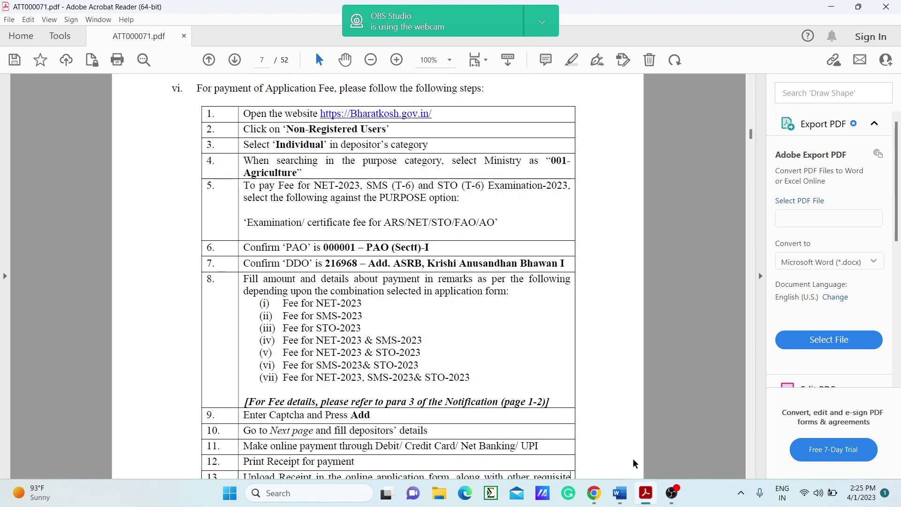
mouse_move(621, 497)
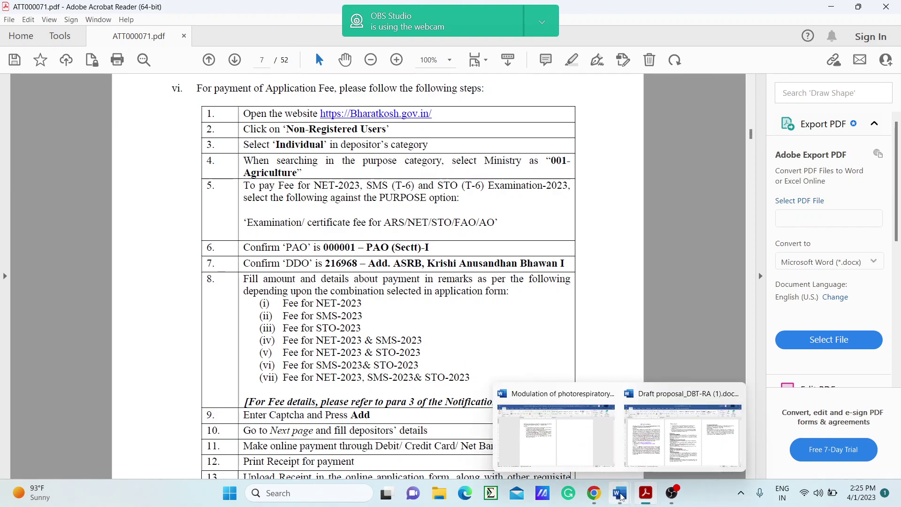
mouse_move(672, 498)
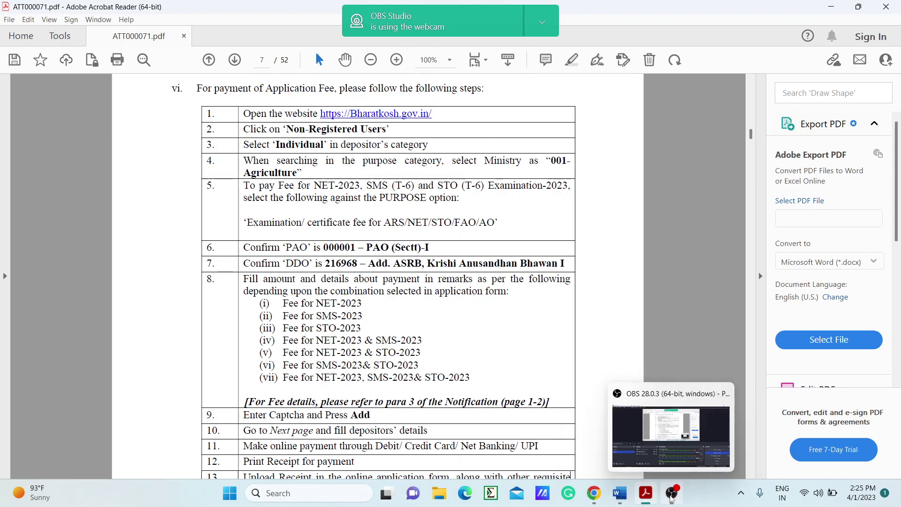
left_click(594, 492)
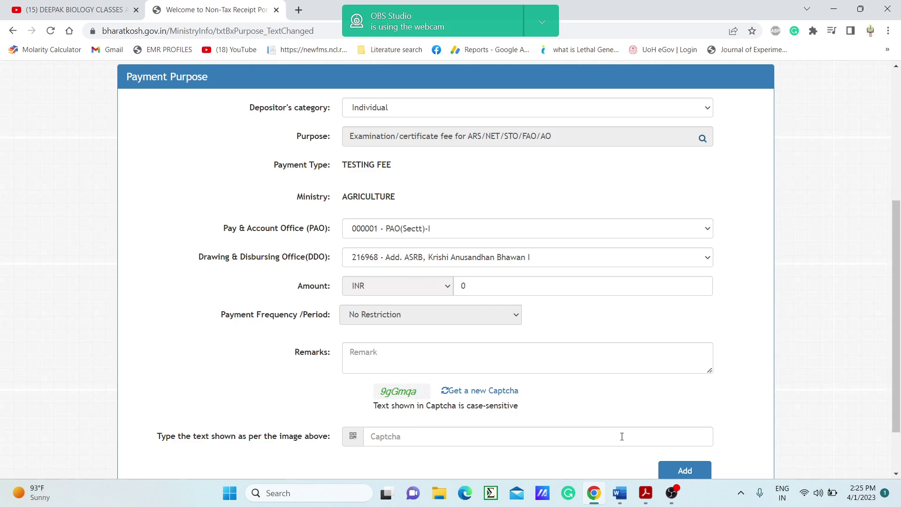
left_click(646, 493)
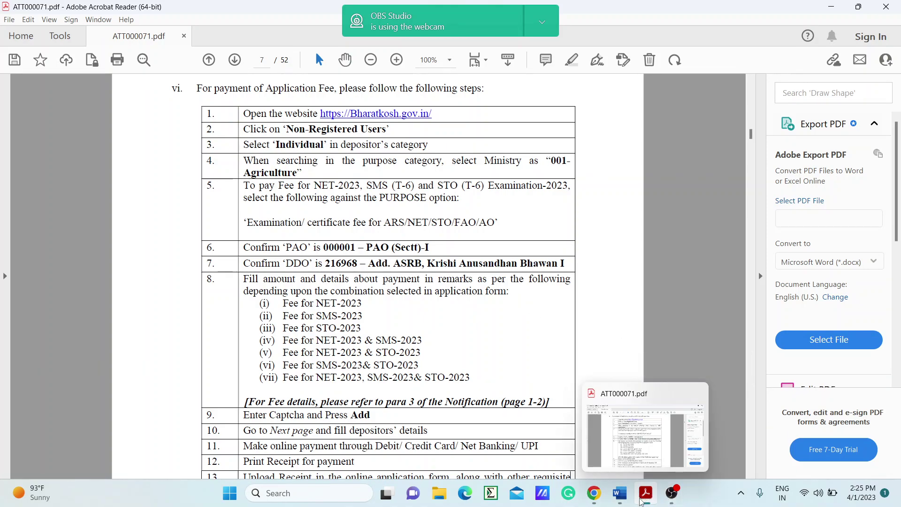
left_click(600, 500)
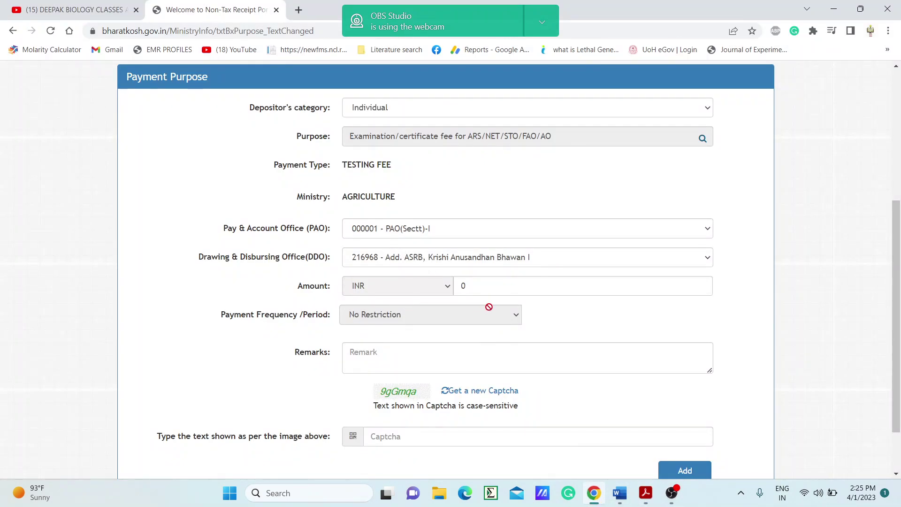
- Enter amount 500, remark 'ASRB NET FEE', and the captcha text
left_click(478, 288)
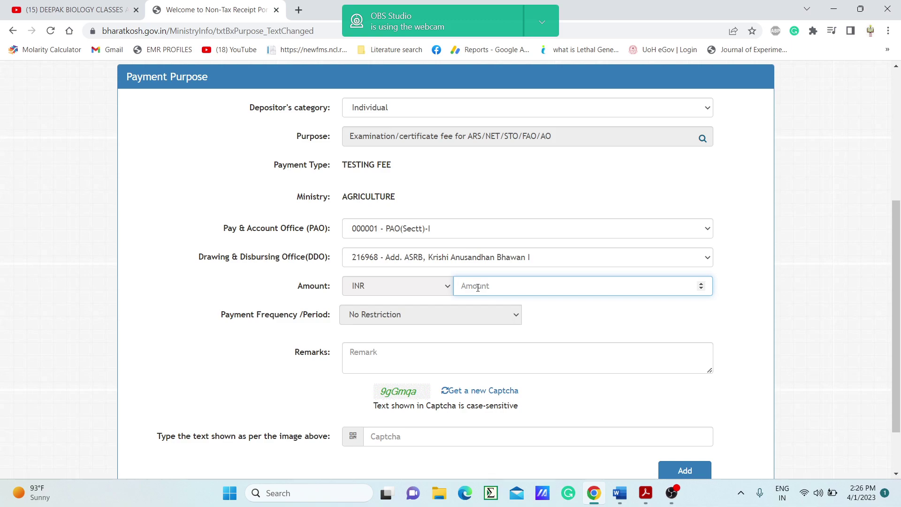
type("500")
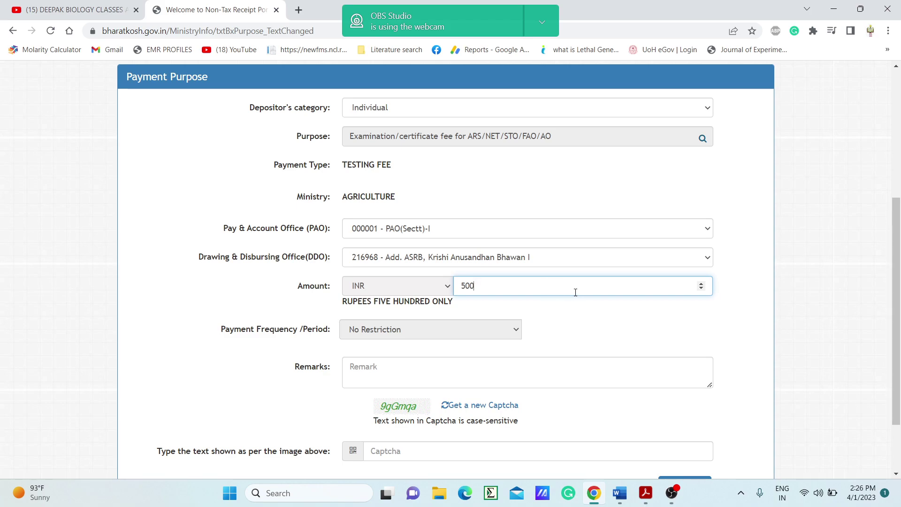
scroll(516, 305, "down", 1)
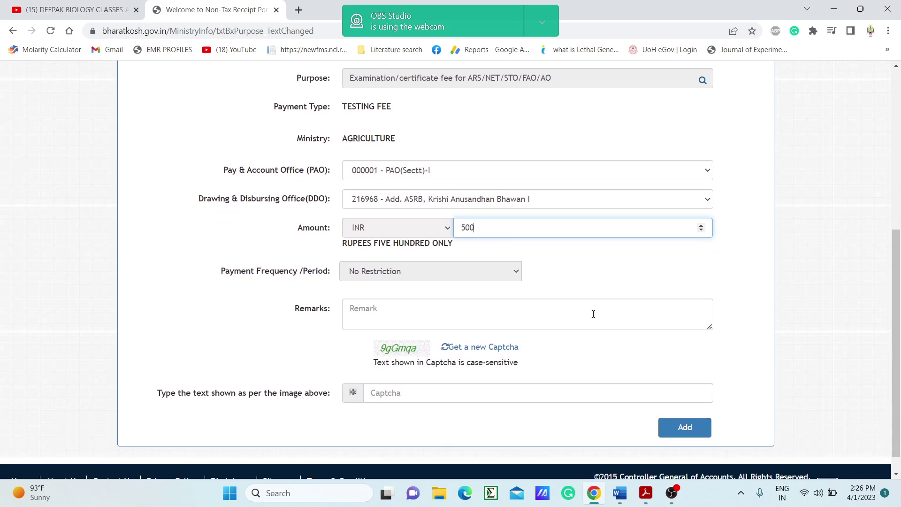
left_click(415, 308)
type("A")
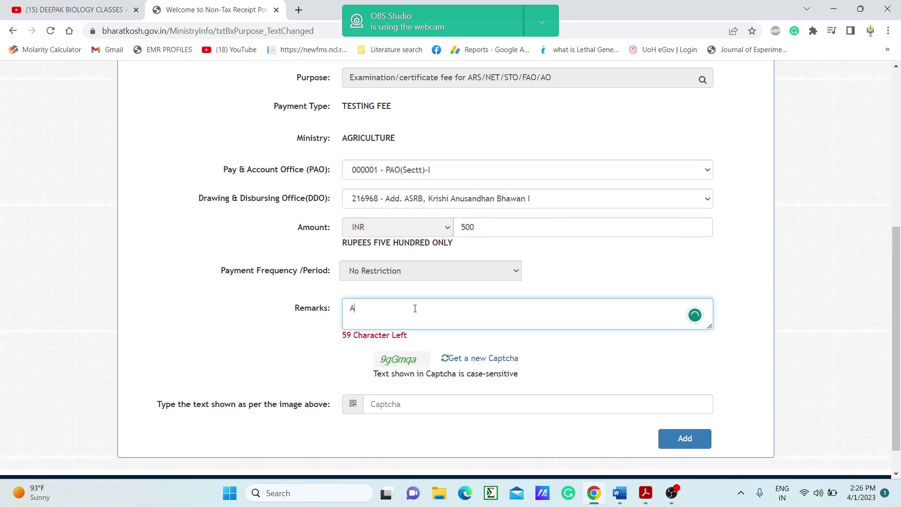
type("SRB NET FEE")
left_click(412, 406)
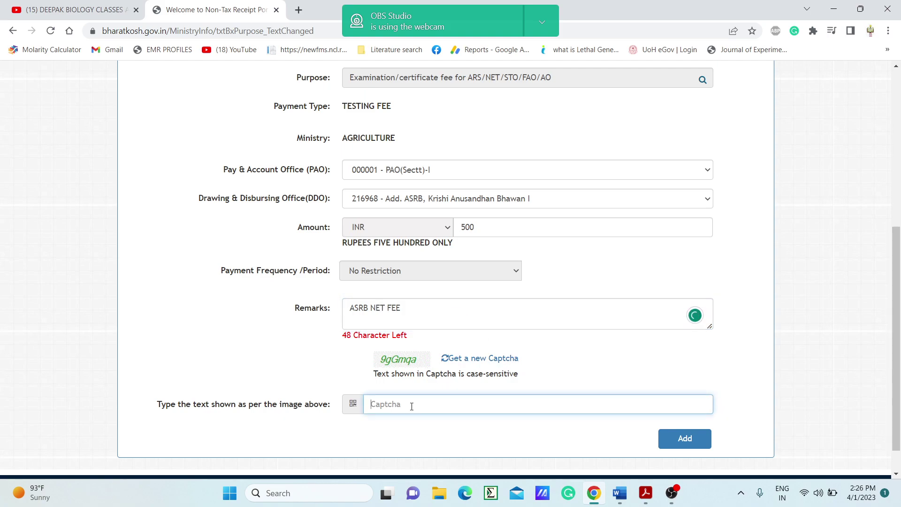
type("9gG")
key("BackSpace")
key("BackSpace")
key("BackSpace")
- Add the 500 INR testing-fee row and proceed to Depositor's Details
left_click(681, 445)
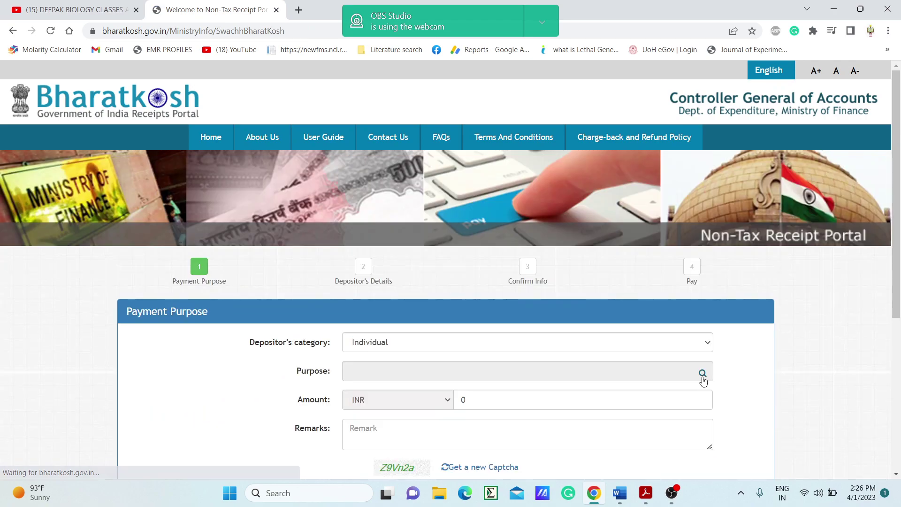
scroll(569, 361, "down", 5)
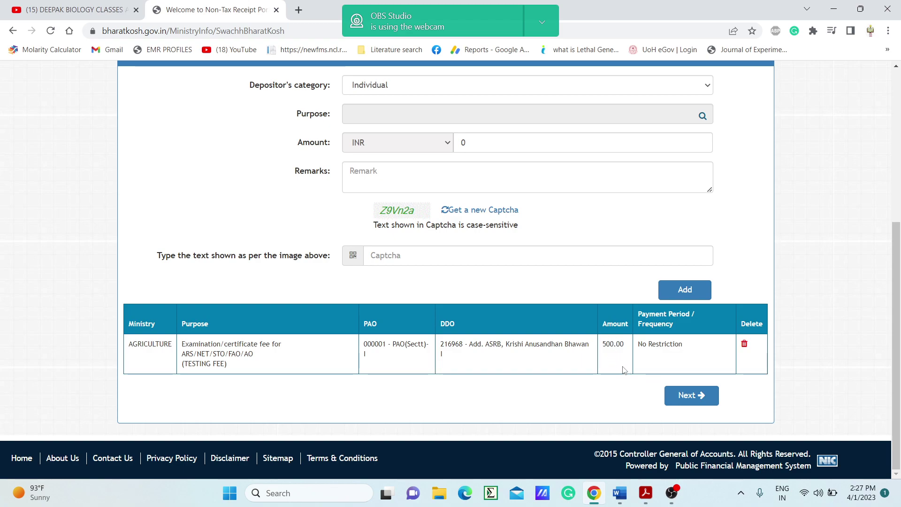
left_click(690, 393)
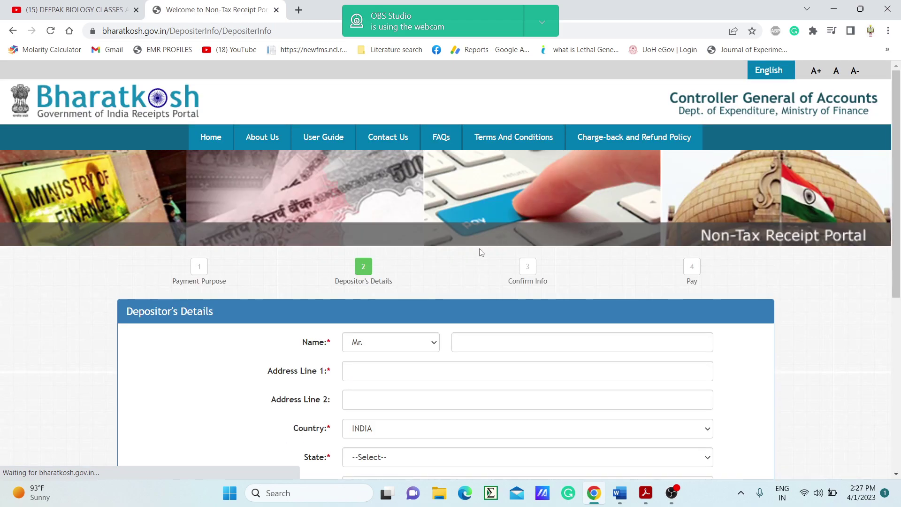
- Enter the depositor's full name and acknowledge the name-spelling warning
left_click(464, 344)
type("d")
key("BackSpace")
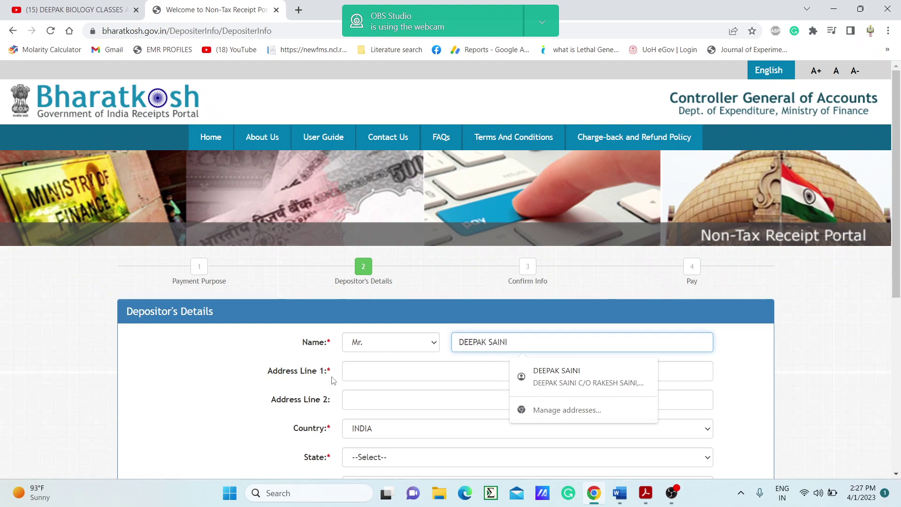
left_click(369, 376)
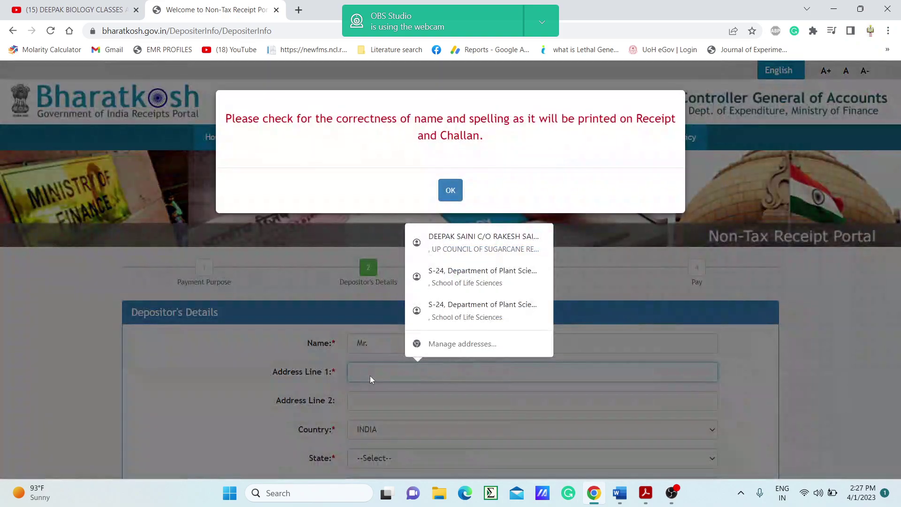
left_click(458, 184)
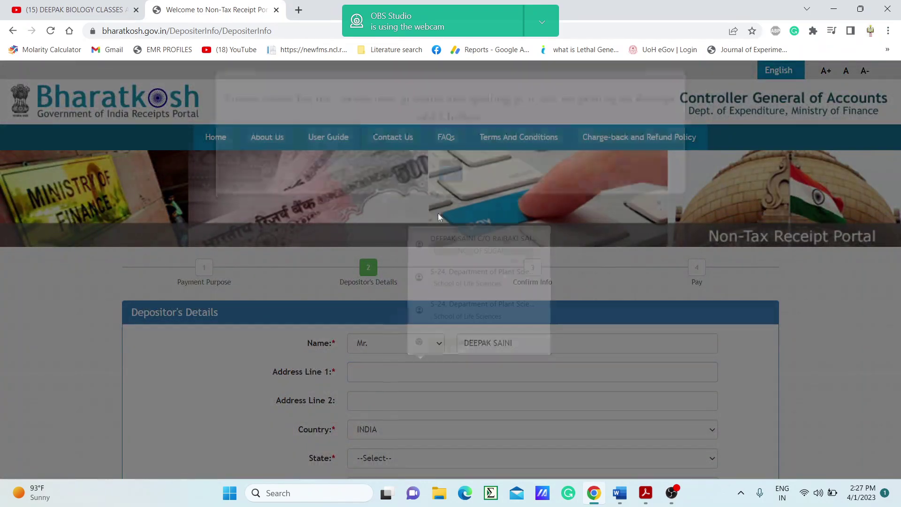
- Fill in both lines of the depositor's address
left_click(364, 373)
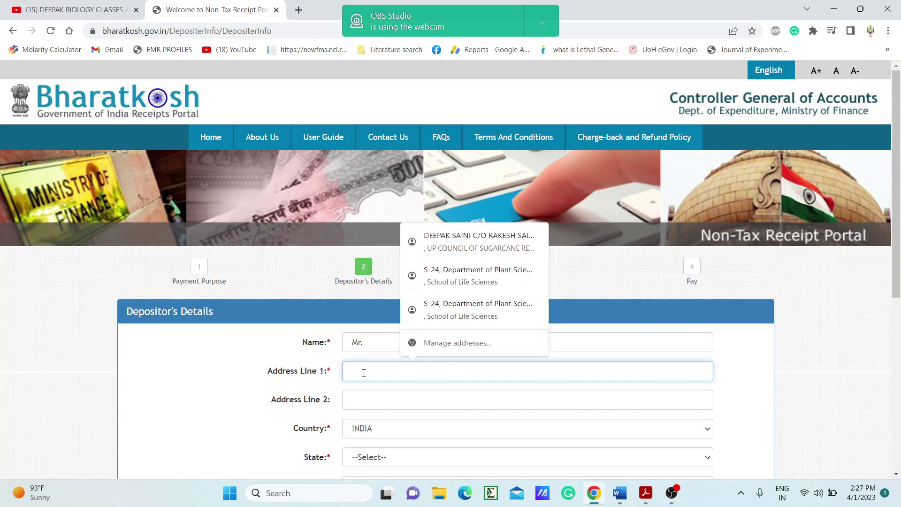
type("PLANT")
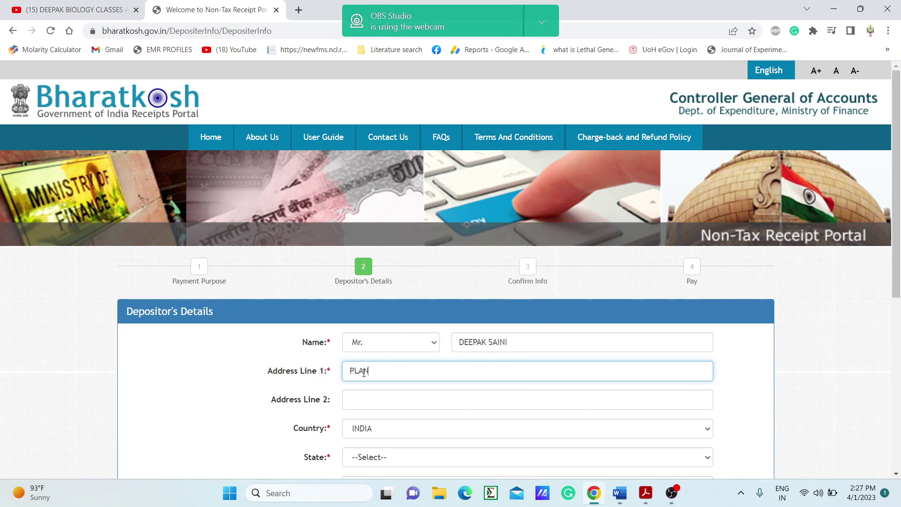
key("BackSpace")
type("T SCIENCES")
left_click(373, 398)
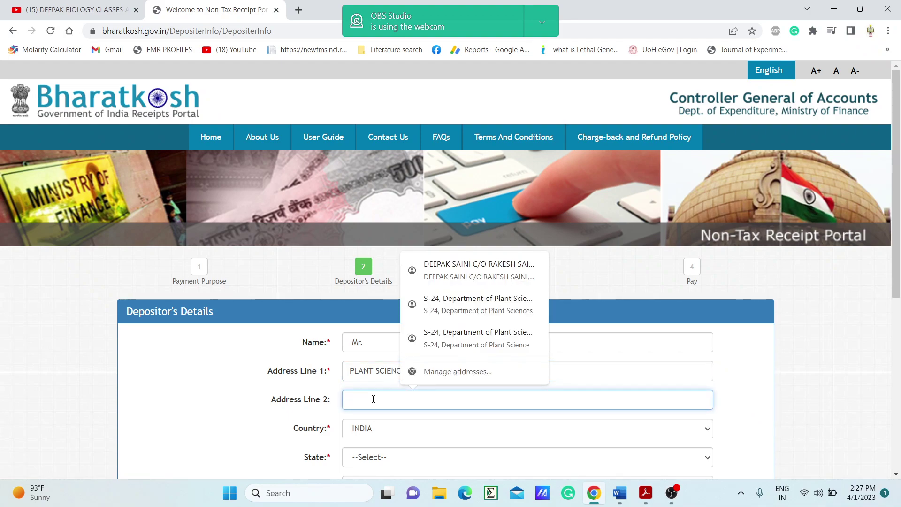
type("UNIVERS")
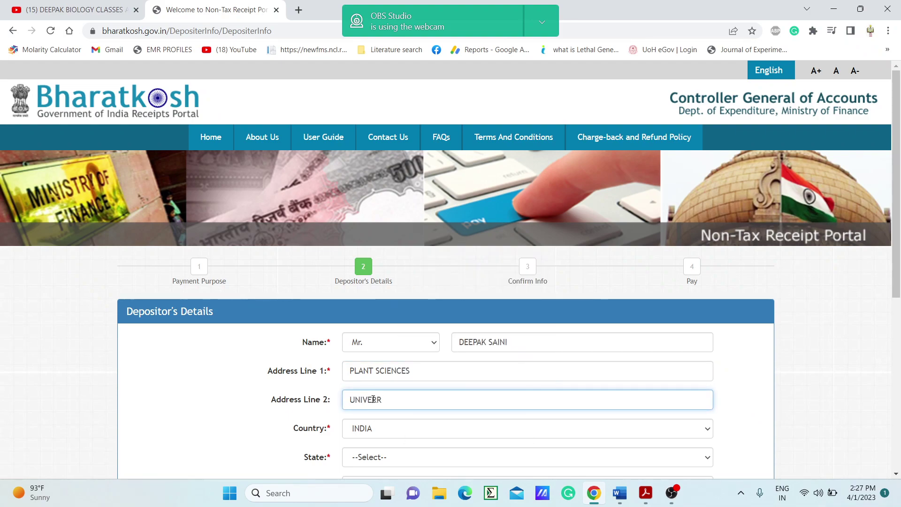
type("ITY OF HYDERABAD")
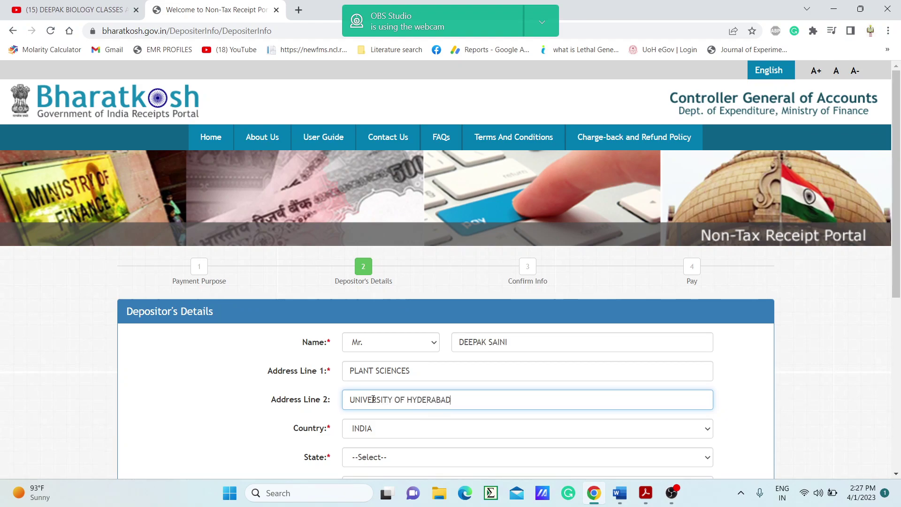
- Select the depositor's state and district and type the city
scroll(553, 456, "down", 2)
left_click(417, 343)
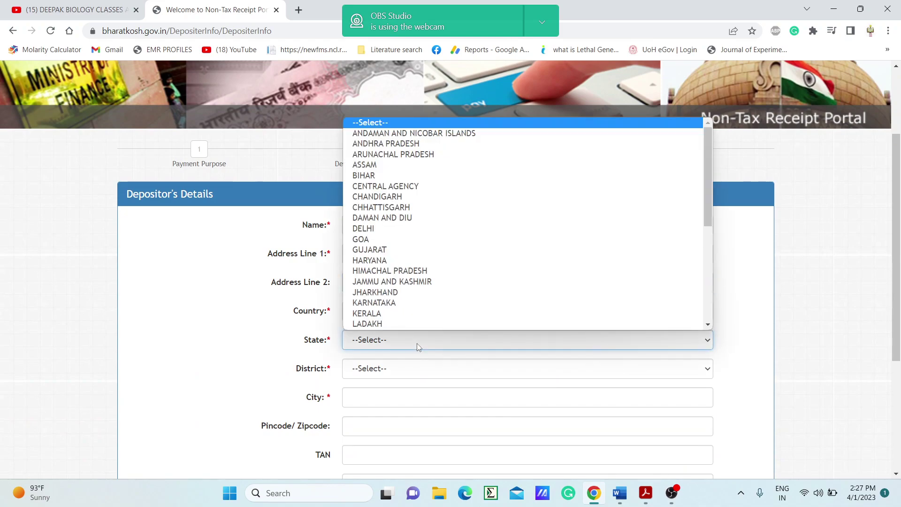
type("te")
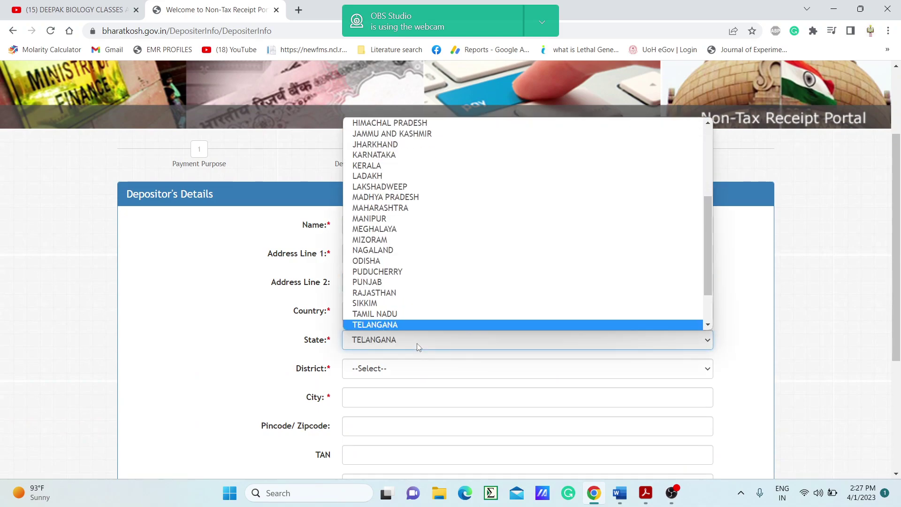
left_click(373, 303)
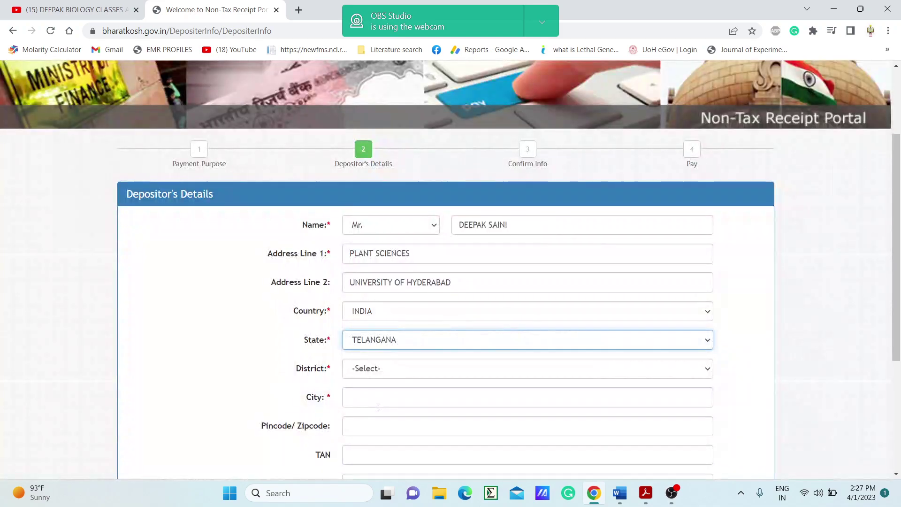
left_click(373, 371)
type("hy")
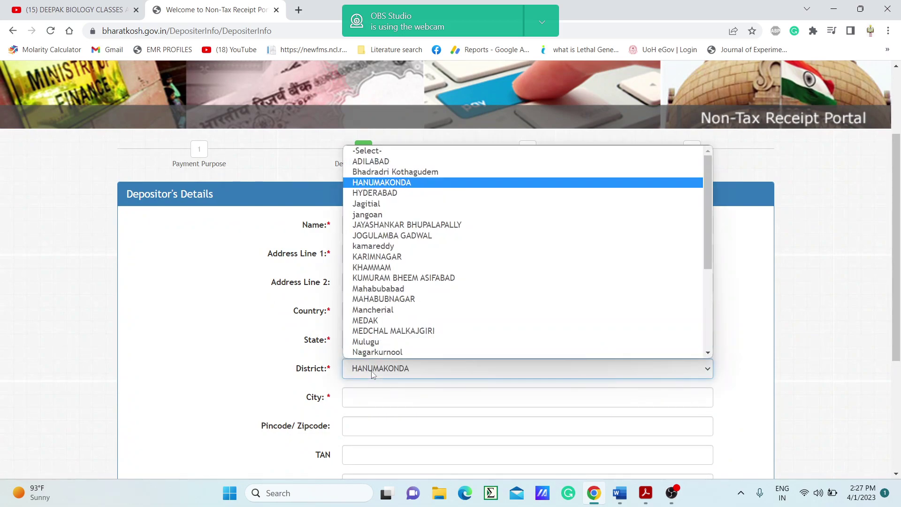
left_click(388, 194)
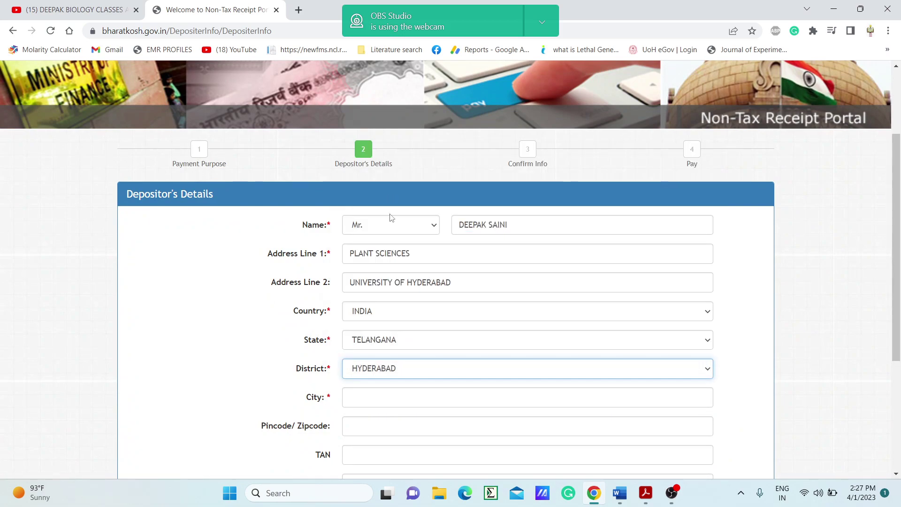
scroll(435, 332, "down", 4)
left_click(365, 198)
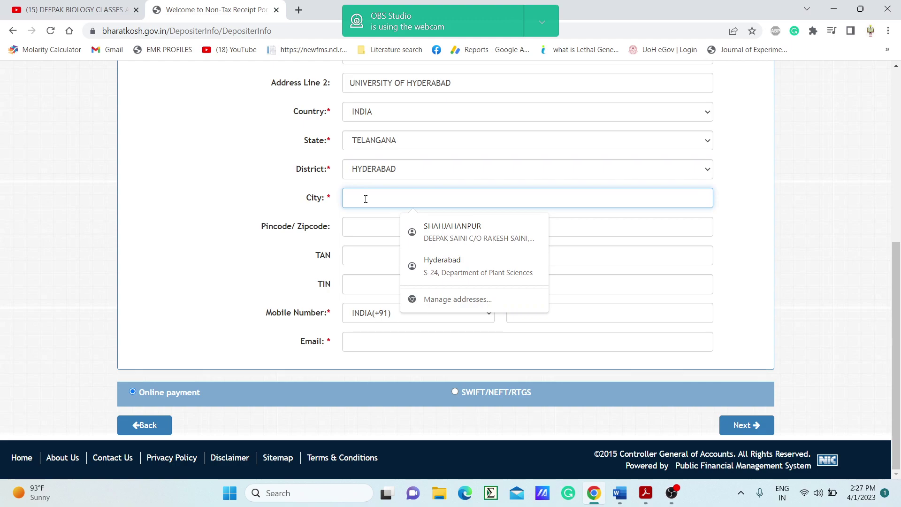
type("HYDERABAD")
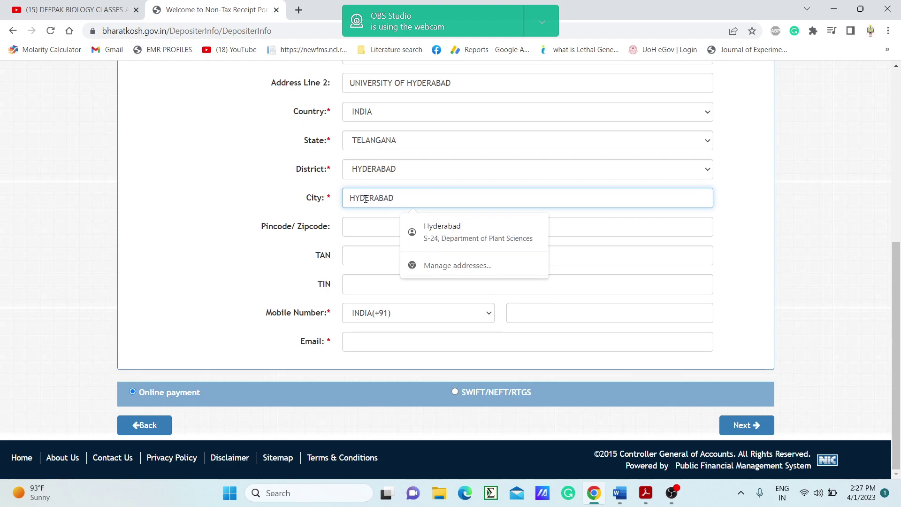
- Enter the depositor's mobile number and e-mail, then submit for confirmation
left_click(530, 313)
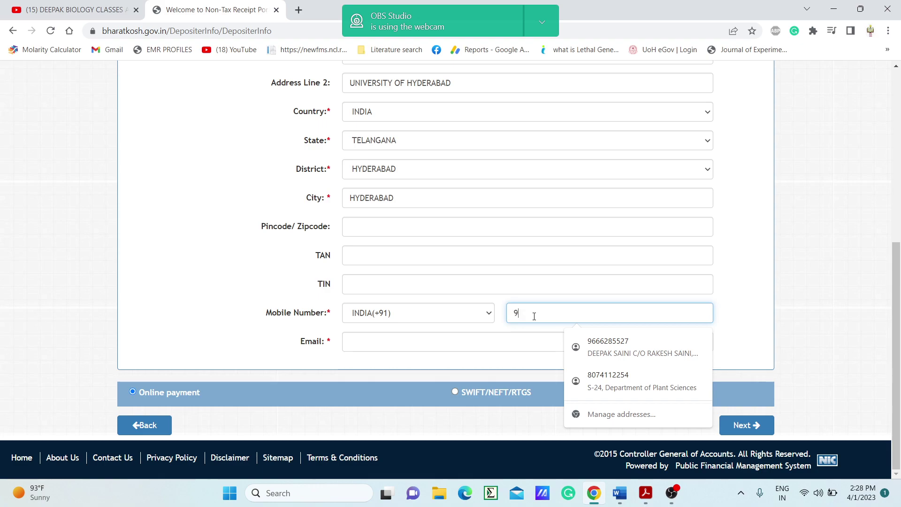
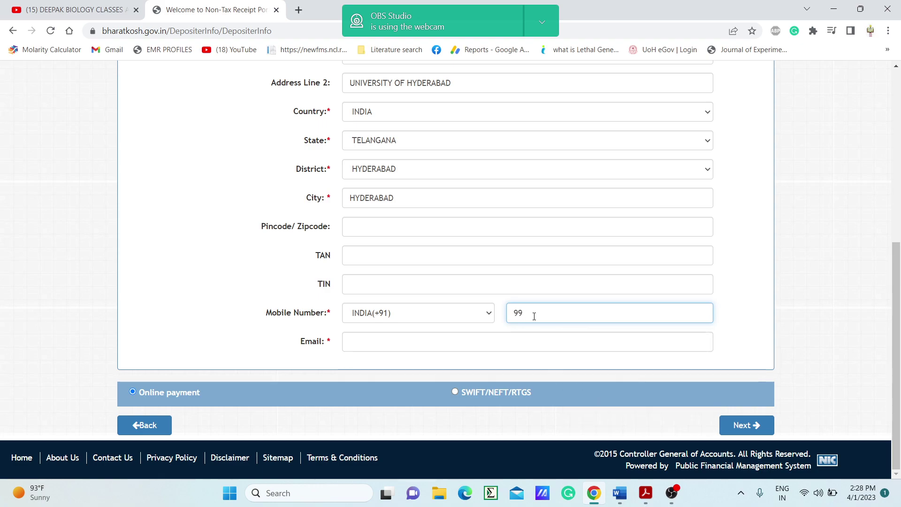
left_click(385, 343)
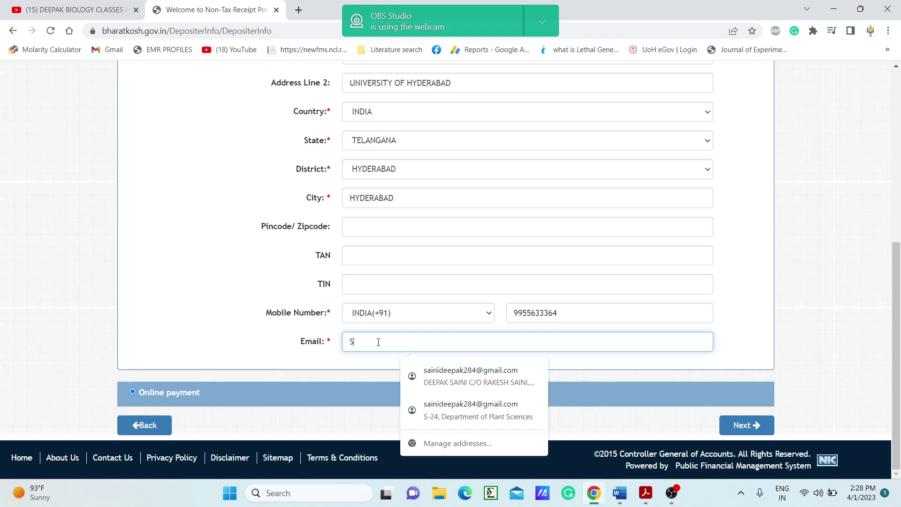
key("BackSpace")
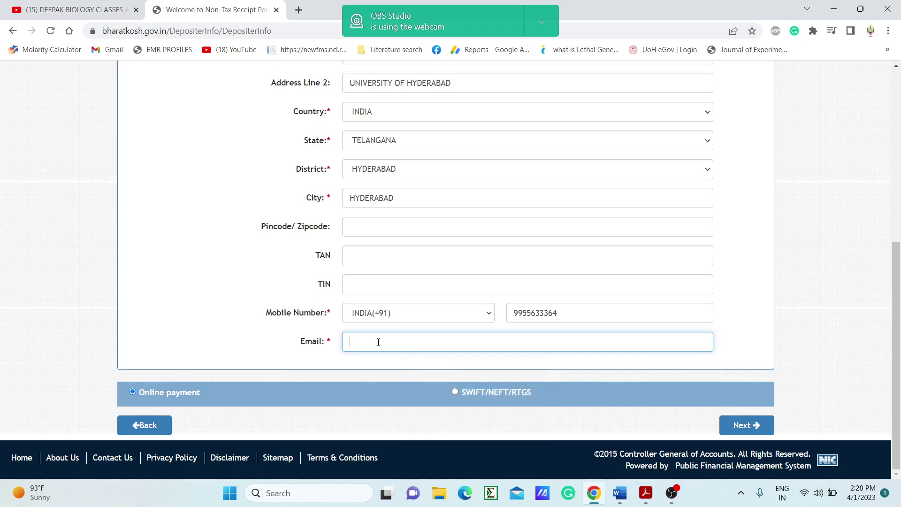
left_click(759, 345)
scroll(757, 341, "up", 1)
scroll(757, 338, "up", 1)
scroll(758, 334, "down", 3)
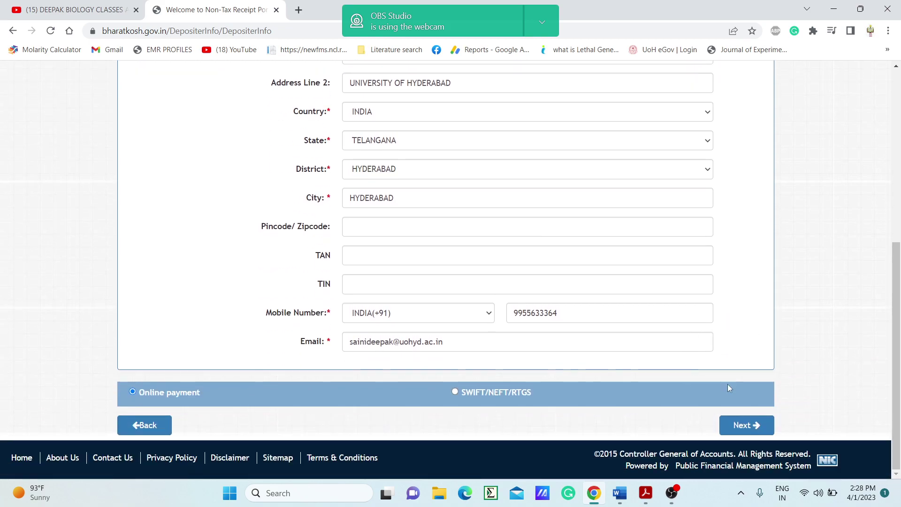
left_click(746, 424)
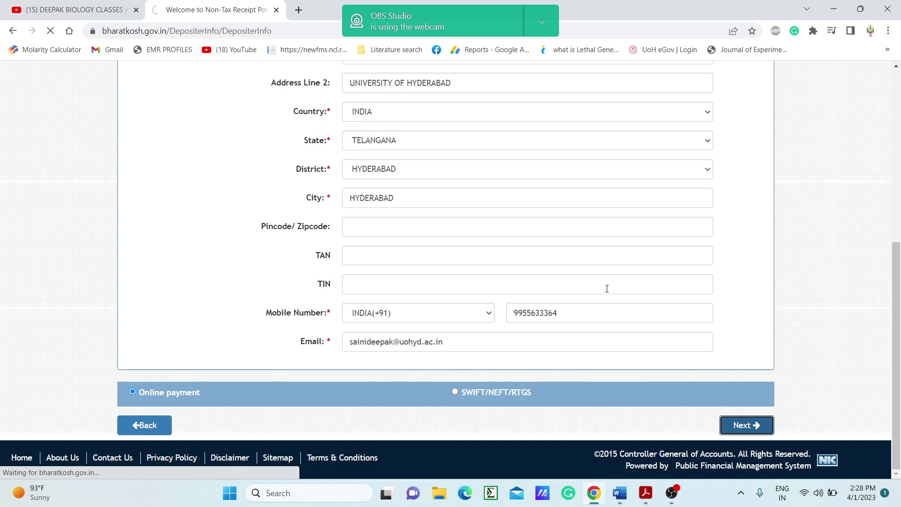
- Review the Confirm Info summary for the INR 500 testing fee and confirm
scroll(591, 322, "down", 3)
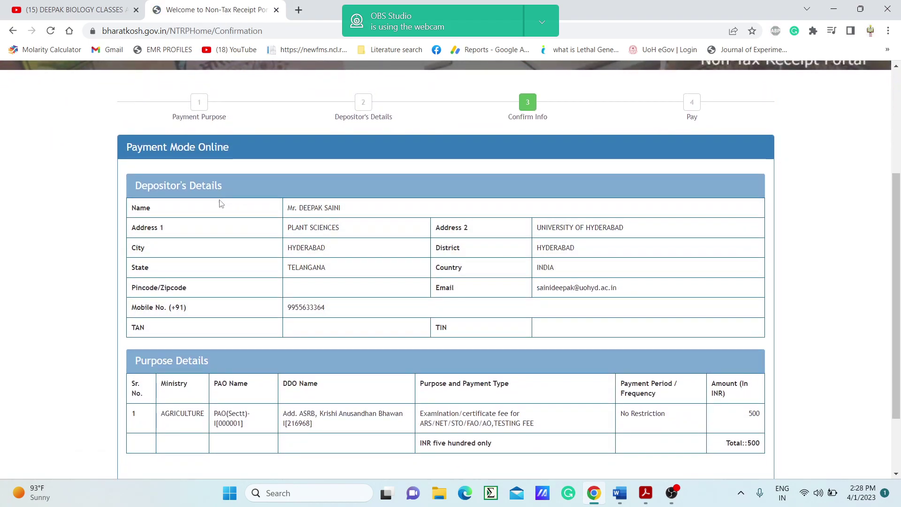
scroll(302, 262, "down", 2)
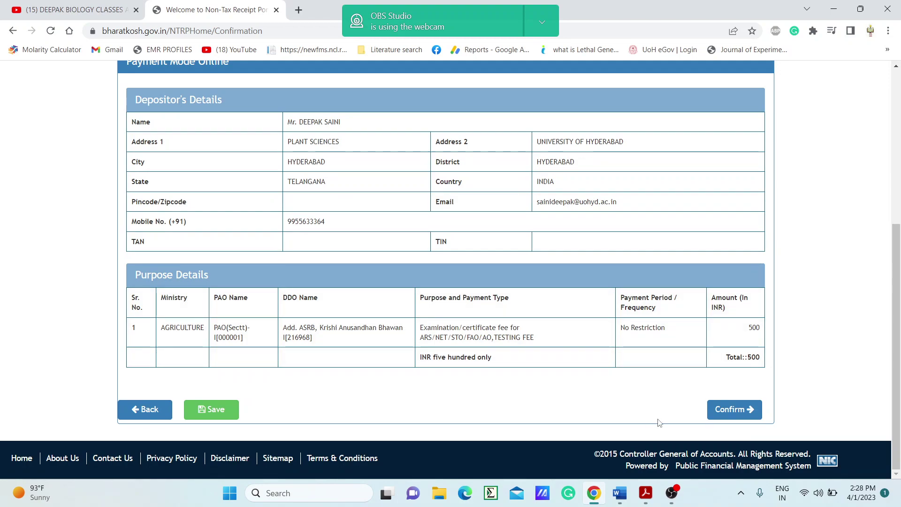
left_click(724, 412)
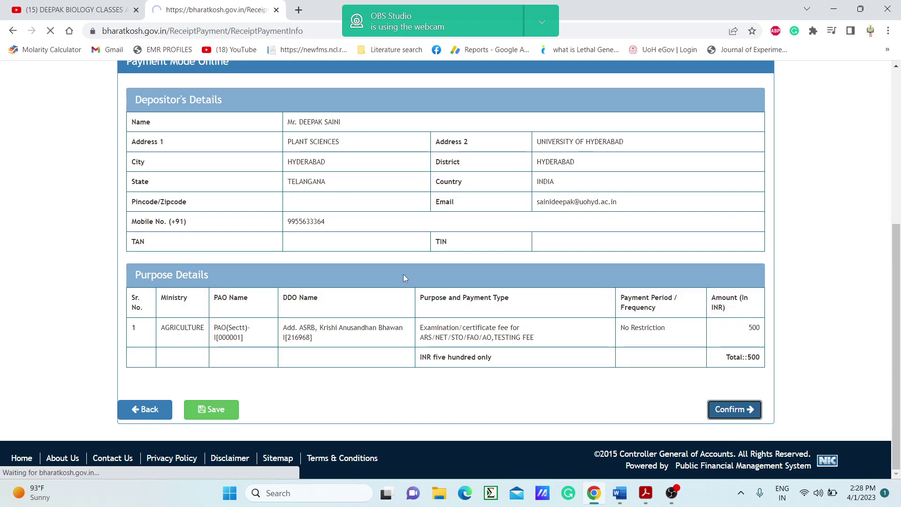
- Choose HDFC Bank as the gateway with UPI as the payment mode
scroll(450, 301, "down", 6)
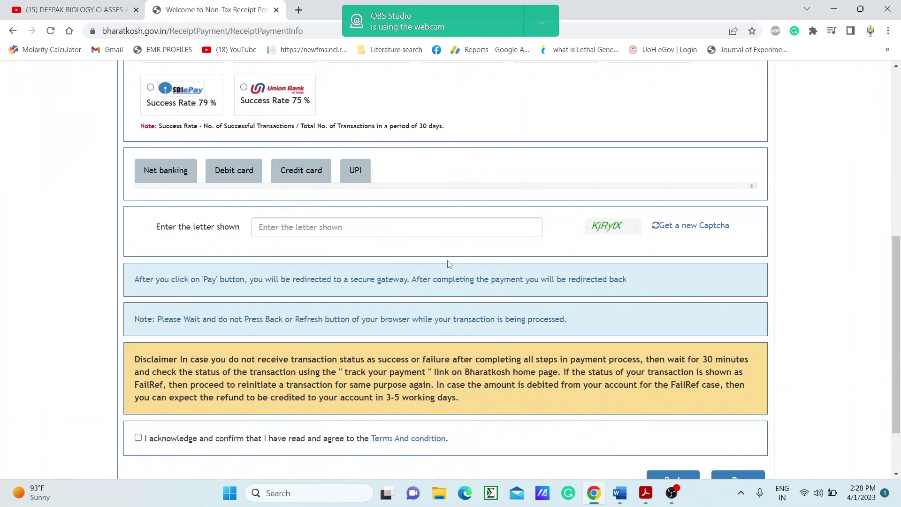
scroll(447, 265, "up", 3)
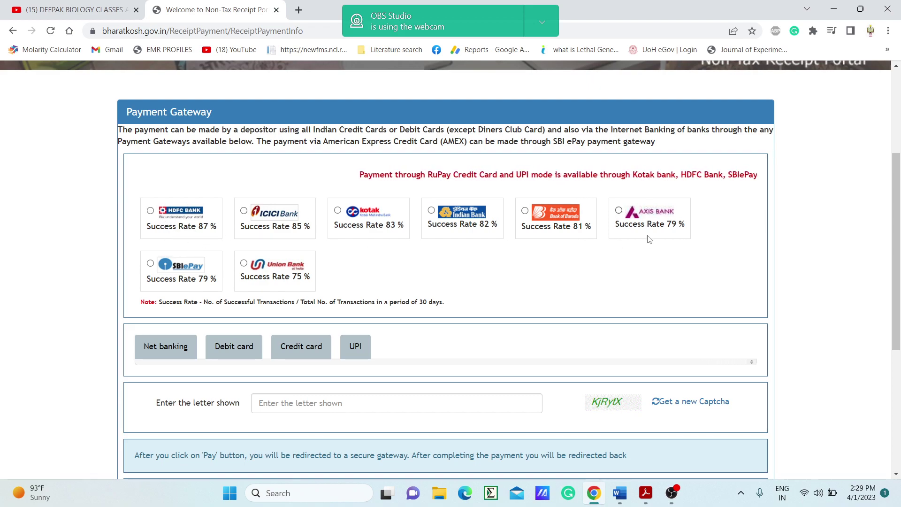
left_click(150, 212)
scroll(155, 215, "down", 2)
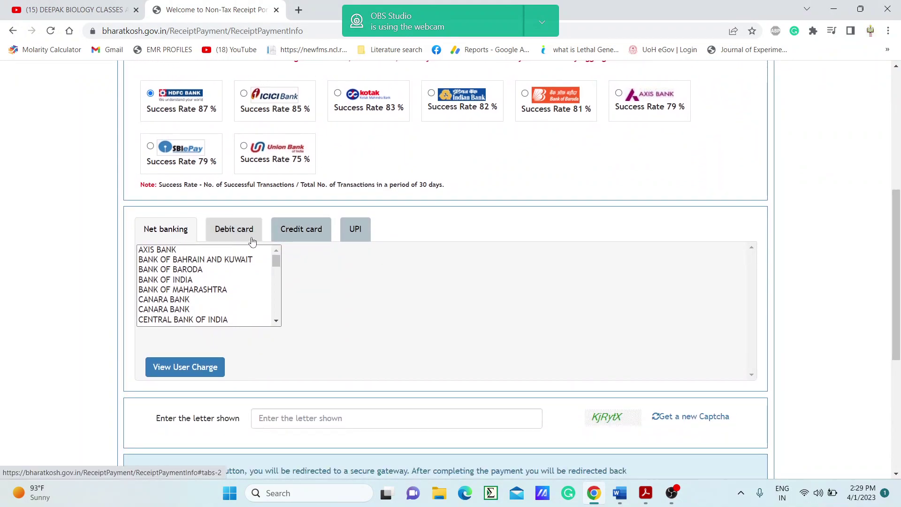
left_click(354, 230)
scroll(375, 230, "up", 4)
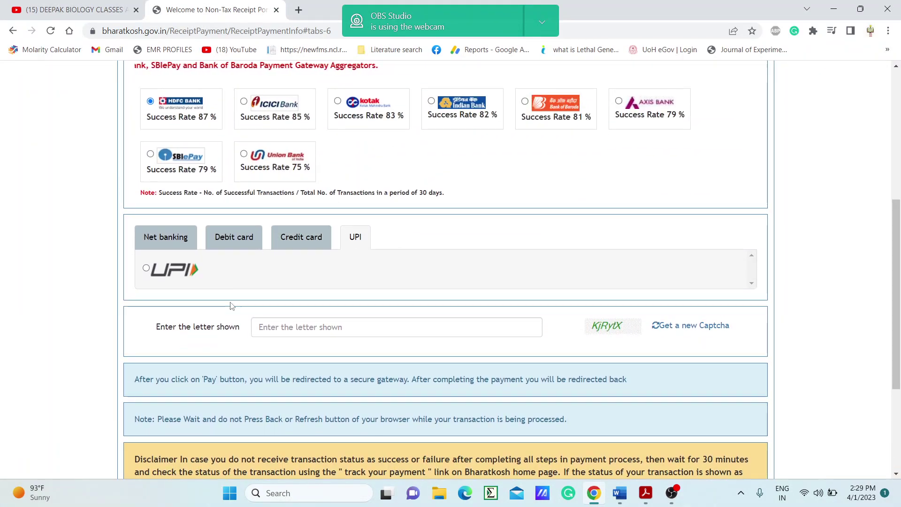
left_click(146, 268)
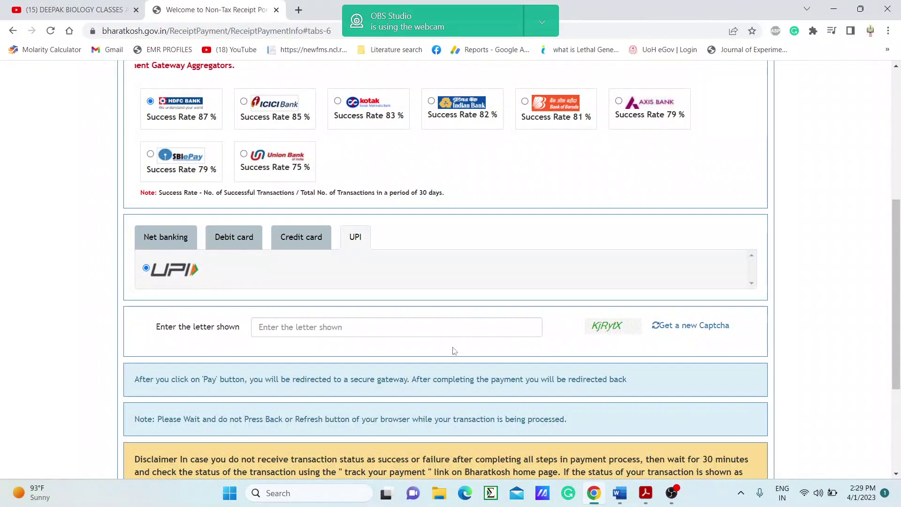
- Enter the captcha, accept the terms, and proceed to the Worldline payment page
left_click(349, 331)
type("KjRytX")
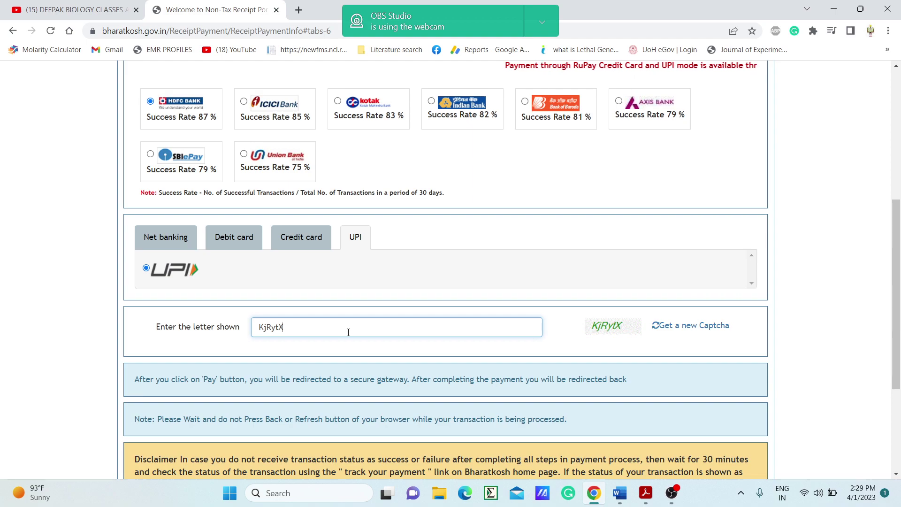
scroll(513, 351, "down", 3)
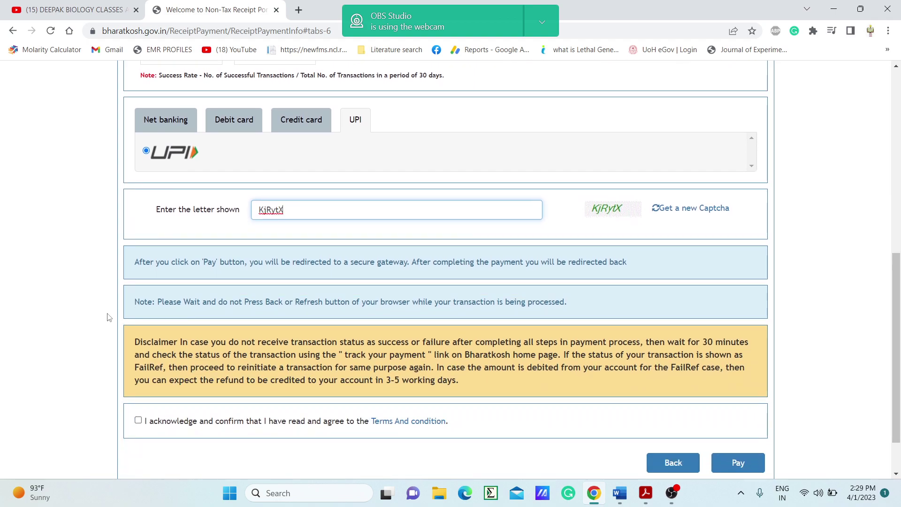
left_click(138, 420)
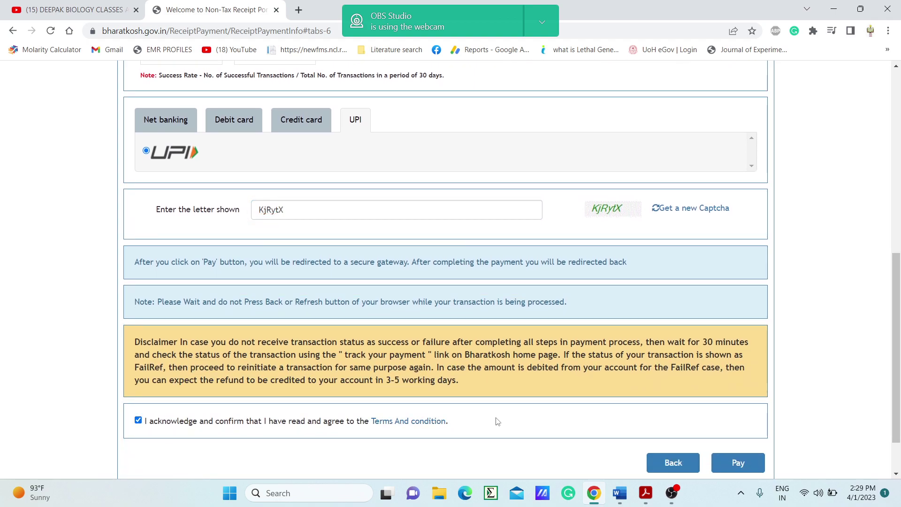
scroll(275, 427, "down", 2)
left_click(723, 406)
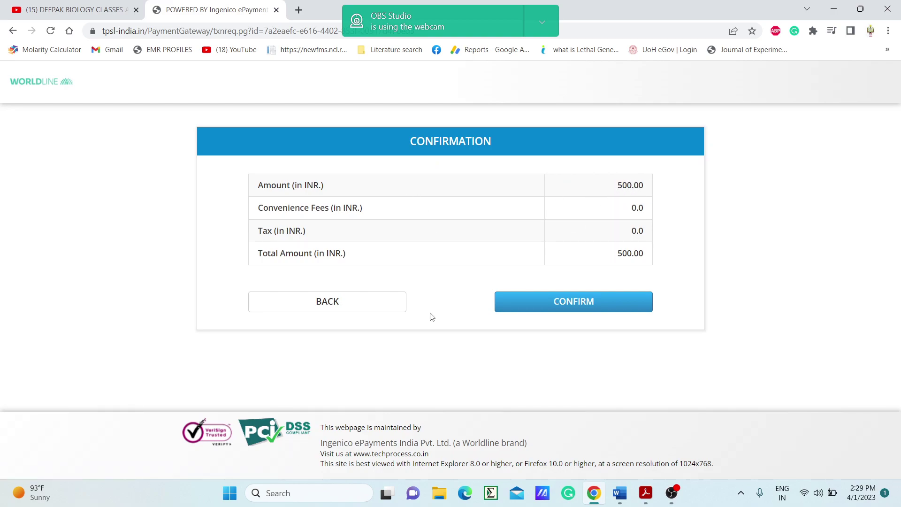
- Confirm the INR 500.00 total on Worldline's Confirmation page to load the UPI address form
left_click(561, 306)
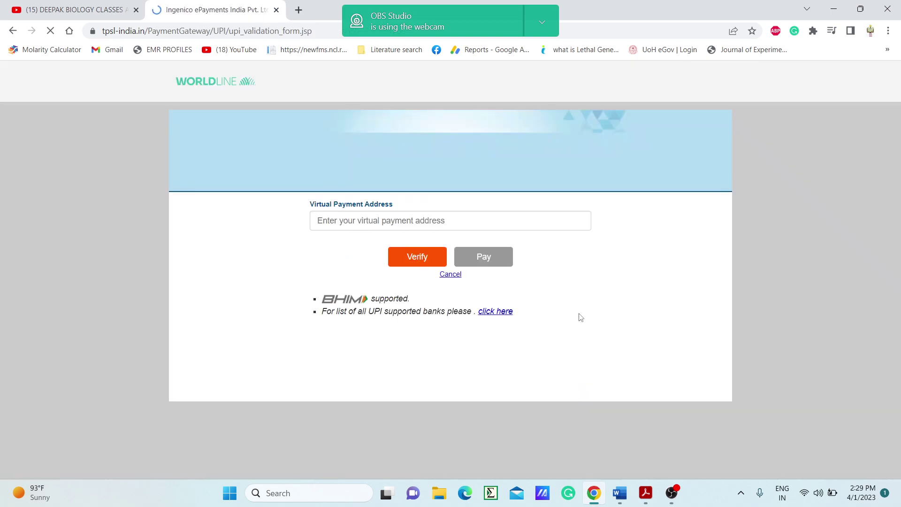